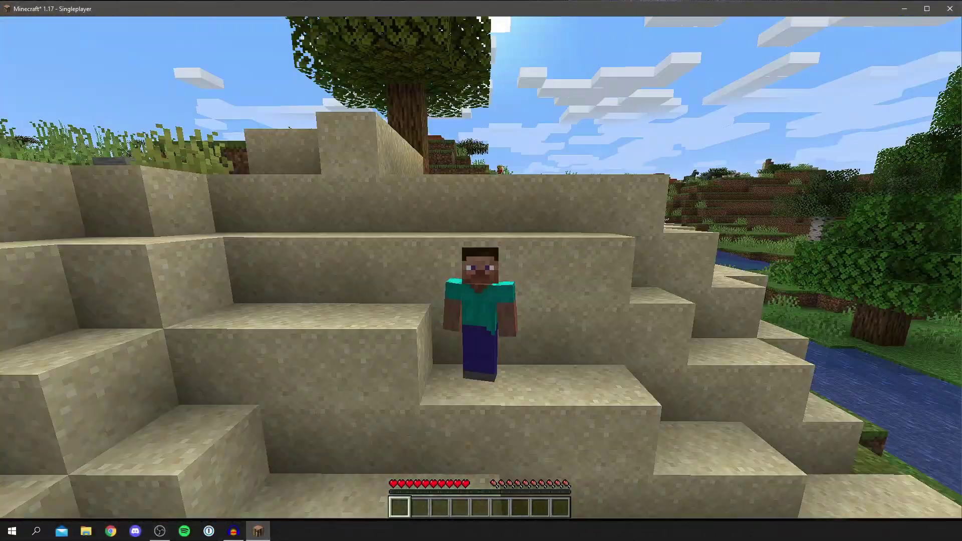
# - Run the player down the sand steps and across the riverside, then quit Minecraft with Alt+F4
pyautogui.moveTo(481, 271)
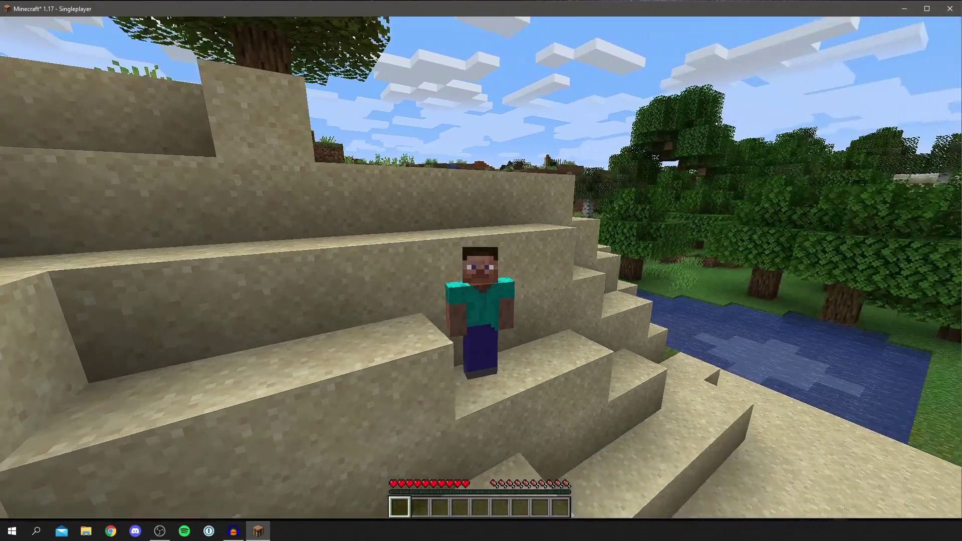
pyautogui.press('w')
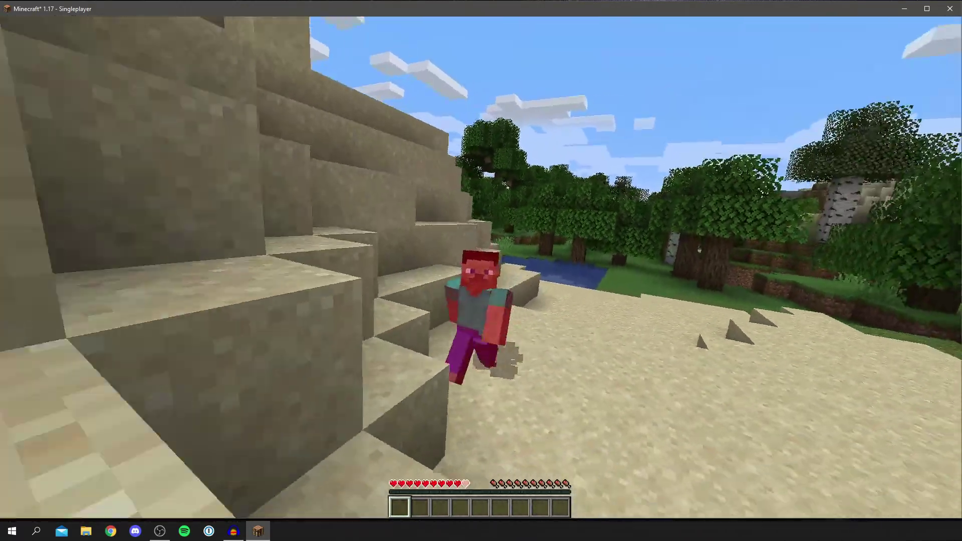
pyautogui.press('w')
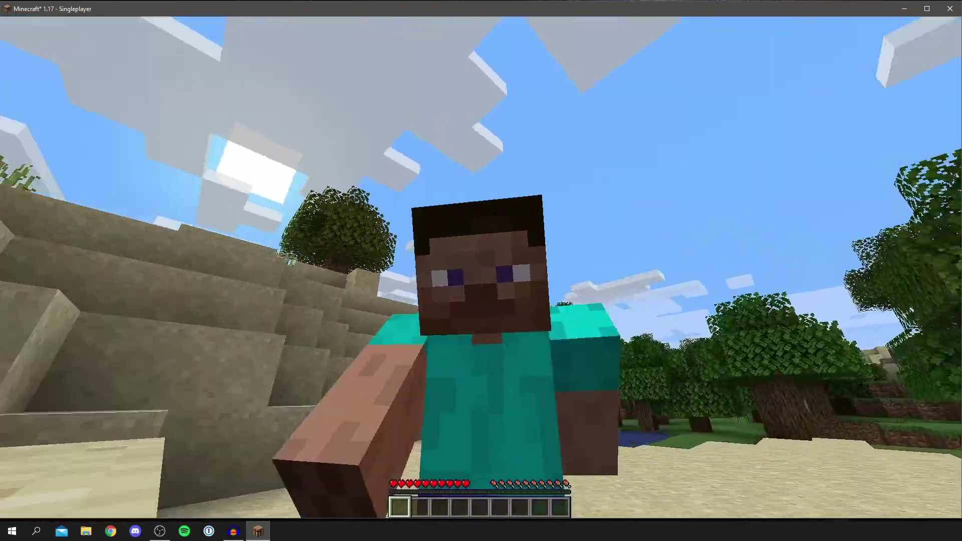
pyautogui.press('w')
pyautogui.hotkey('alt', 'F4')
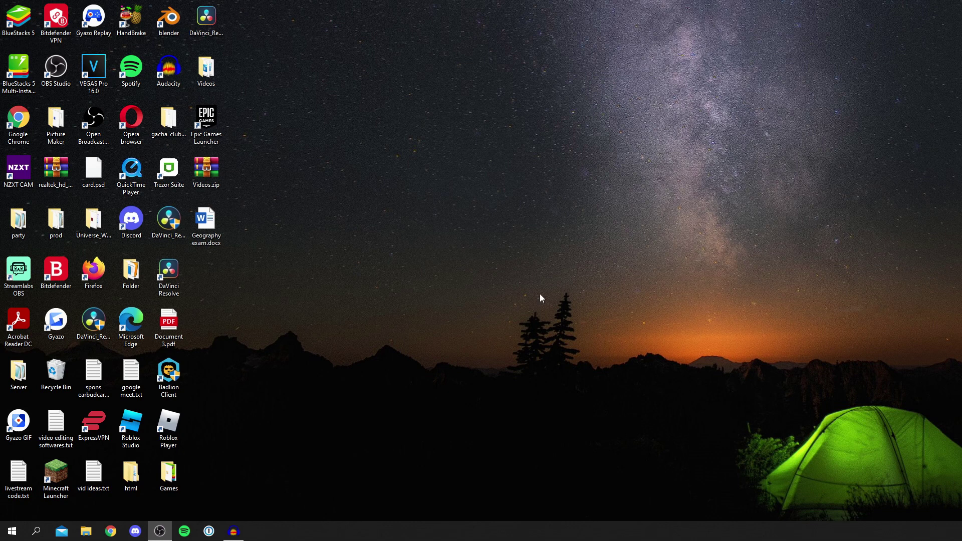
# - Launch the 'Latest release 1.17' installation from the launcher, then close the game at its title menu
pyautogui.doubleClick(60, 488)
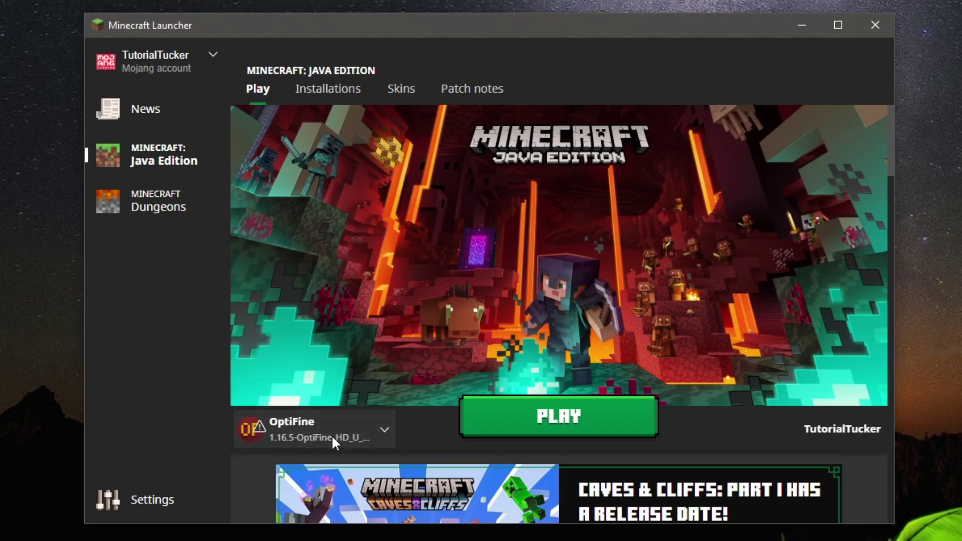
pyautogui.click(469, 362)
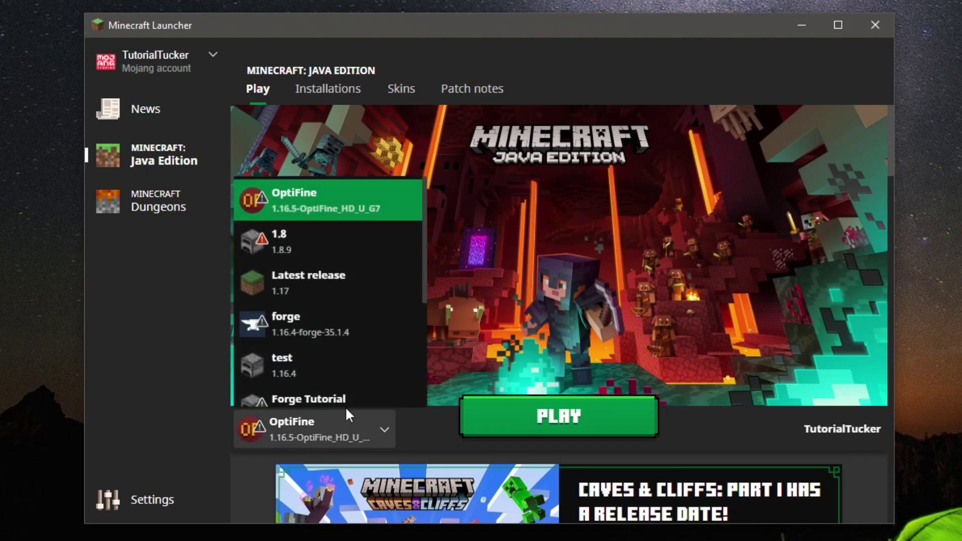
pyautogui.click(278, 290)
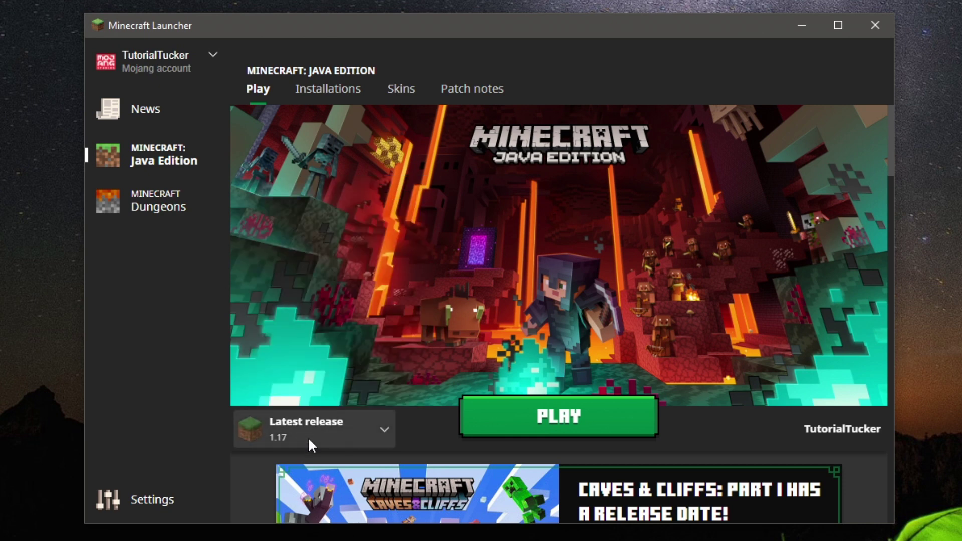
pyautogui.click(509, 423)
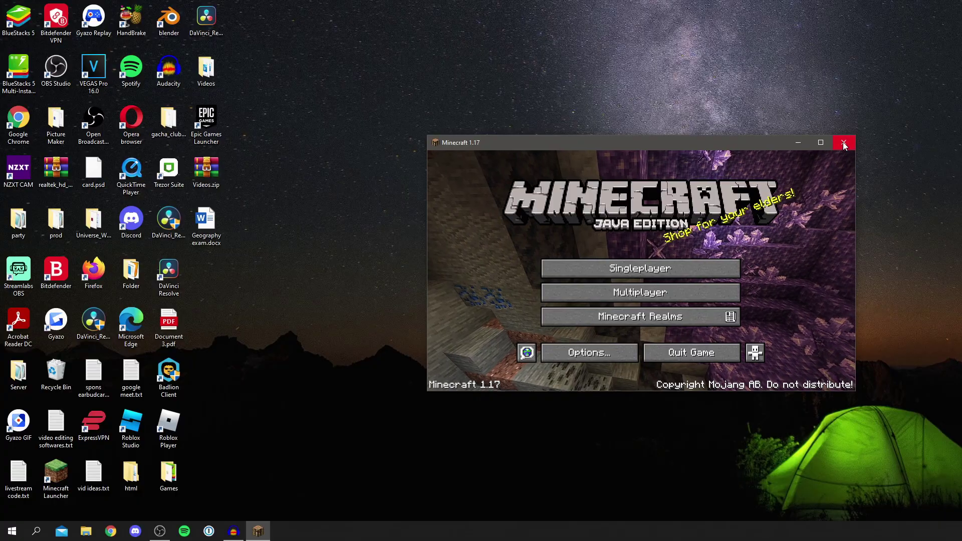
pyautogui.click(844, 144)
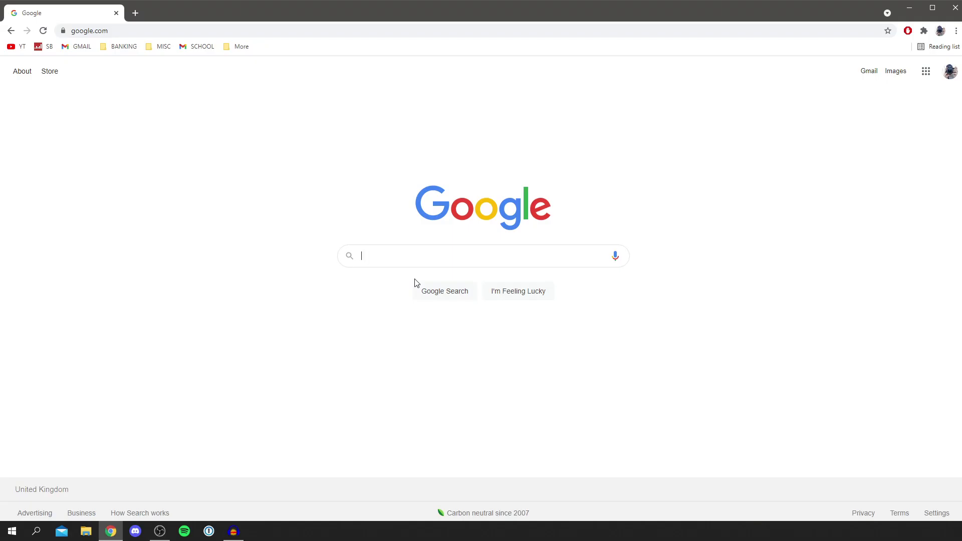
# - Search Google for 'optfine' and open the optifine.net result
pyautogui.write('optfine')
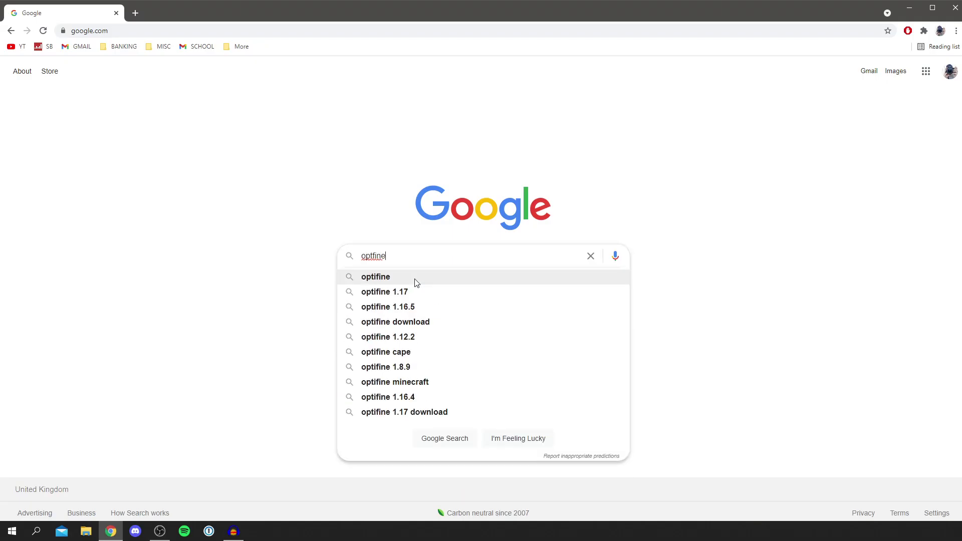
pyautogui.press('Return')
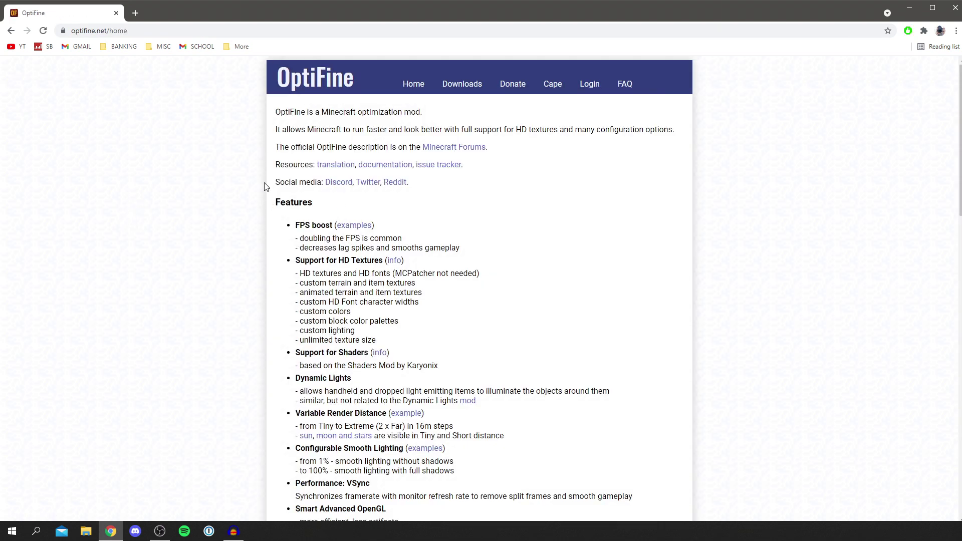
pyautogui.click(448, 84)
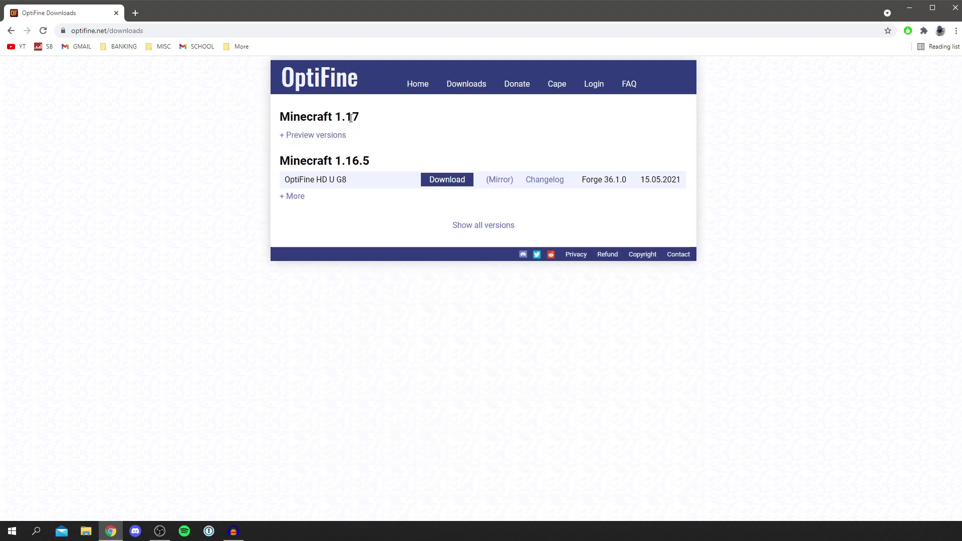
# - Expand the preview versions and download the OptiFine 1.17 HD U G9 pre16 jar, skipping the ad
pyautogui.click(325, 136)
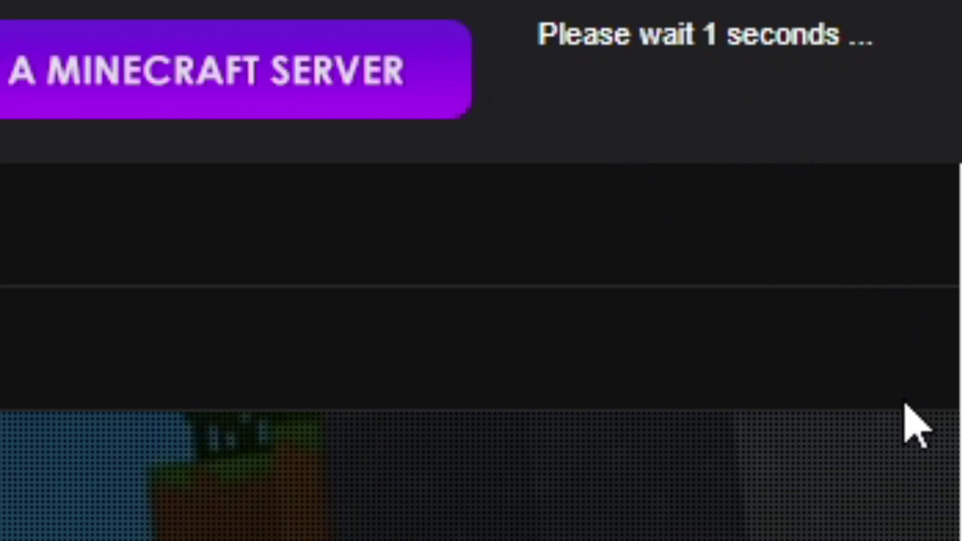
pyautogui.click(674, 120)
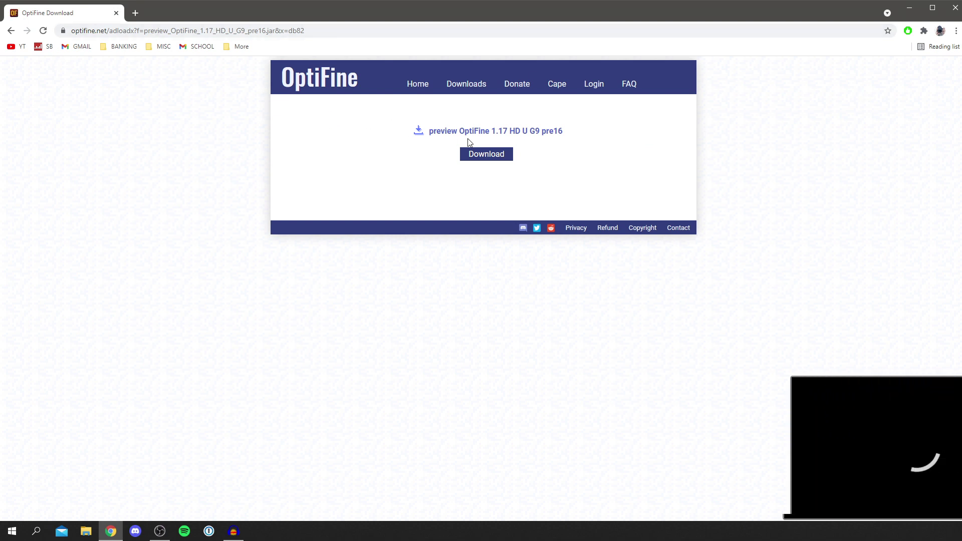
pyautogui.click(483, 157)
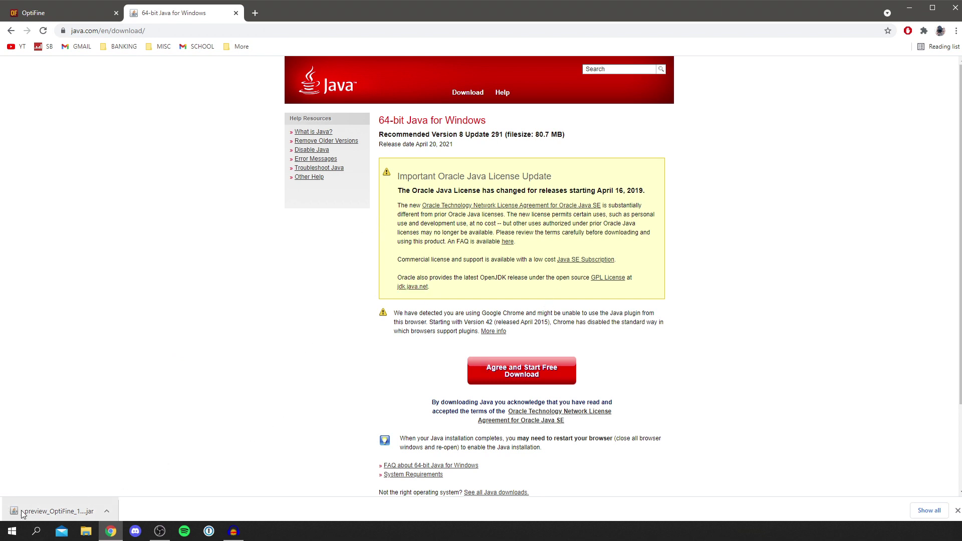
# - Close the Java tab and run the downloaded OptiFine jar from Chrome's download shelf
pyautogui.hotkey('ctrl', 'w')
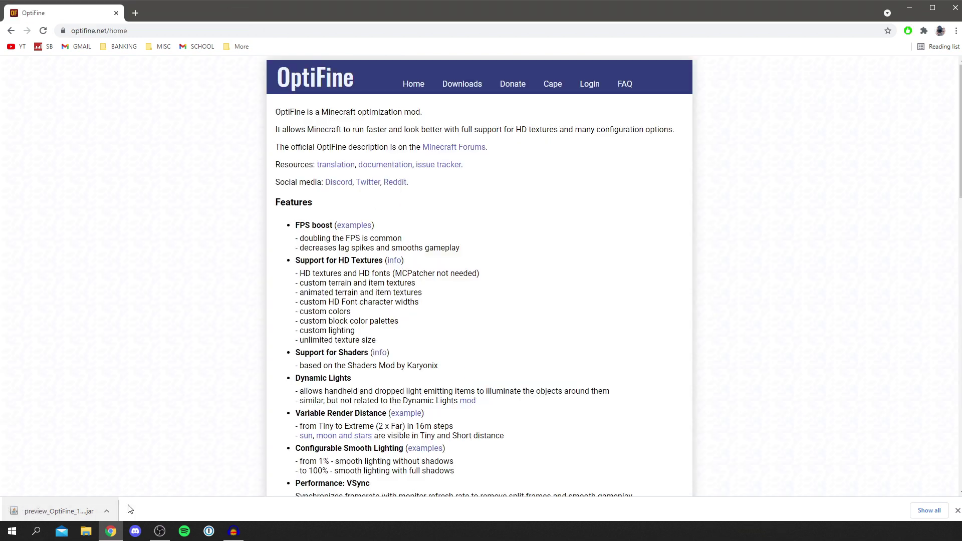
pyautogui.click(68, 511)
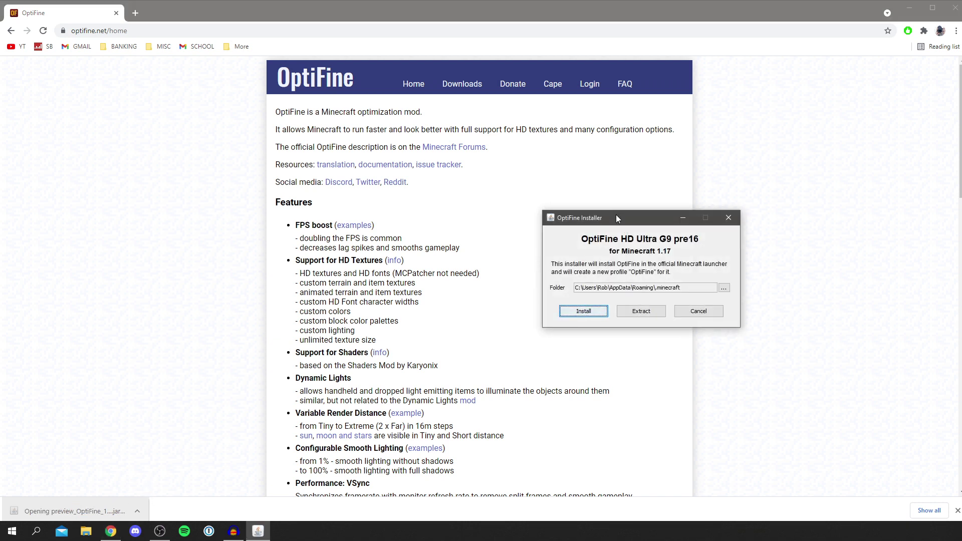
# - Move the installer and its success dialog to the centre, then dismiss 'OptiFine is successfully installed'
pyautogui.moveTo(617, 217); pyautogui.dragTo(474, 205)
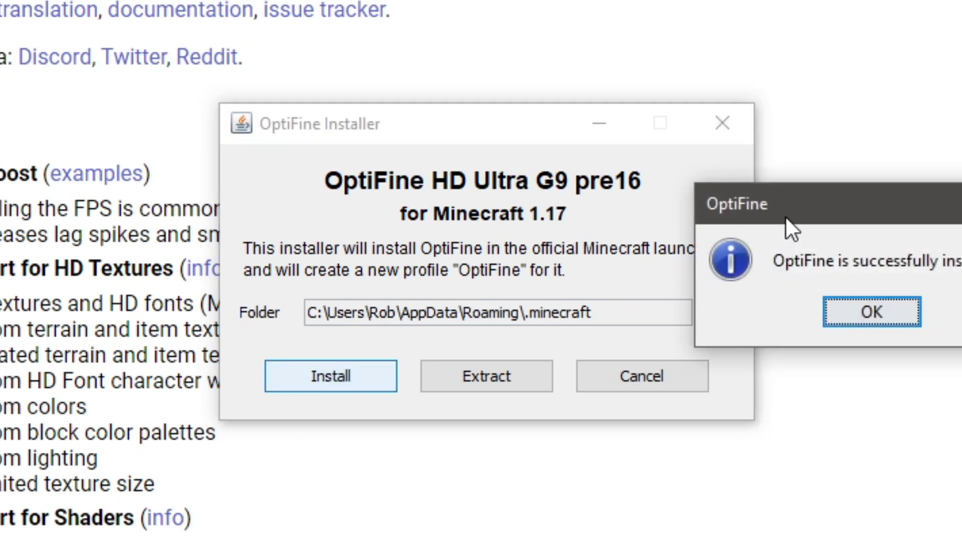
pyautogui.moveTo(786, 218)
pyautogui.mouseDown()
pyautogui.moveTo(627, 269)
pyautogui.moveTo(456, 219)
pyautogui.mouseUp()
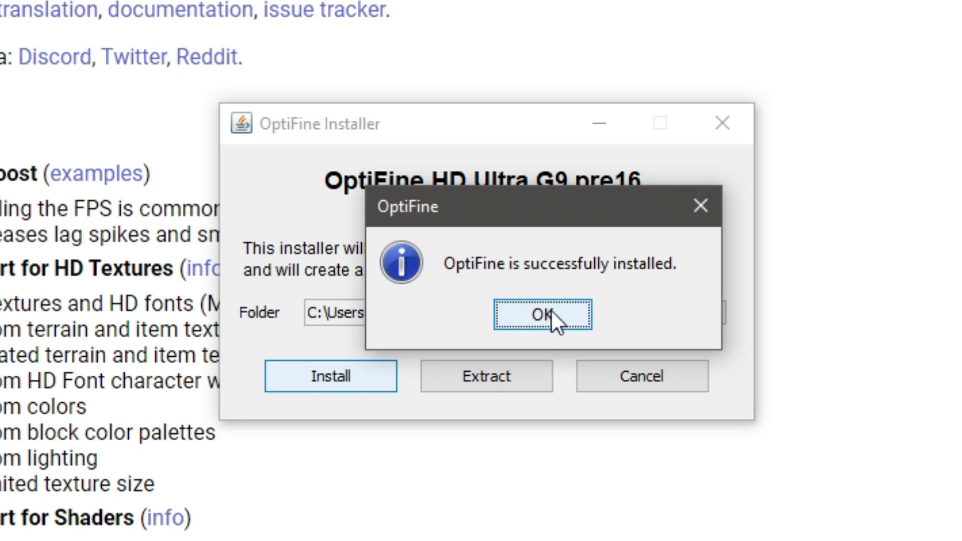
pyautogui.click(561, 323)
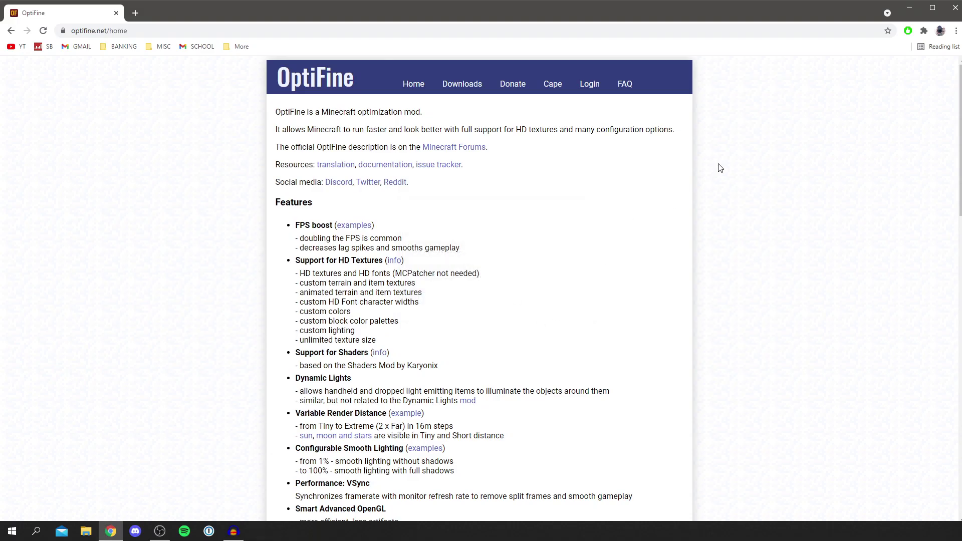
# - Close Chrome and launch the OptiFine 1.17 installation, ticking 'I understand the risks' before playing
pyautogui.click(955, 7)
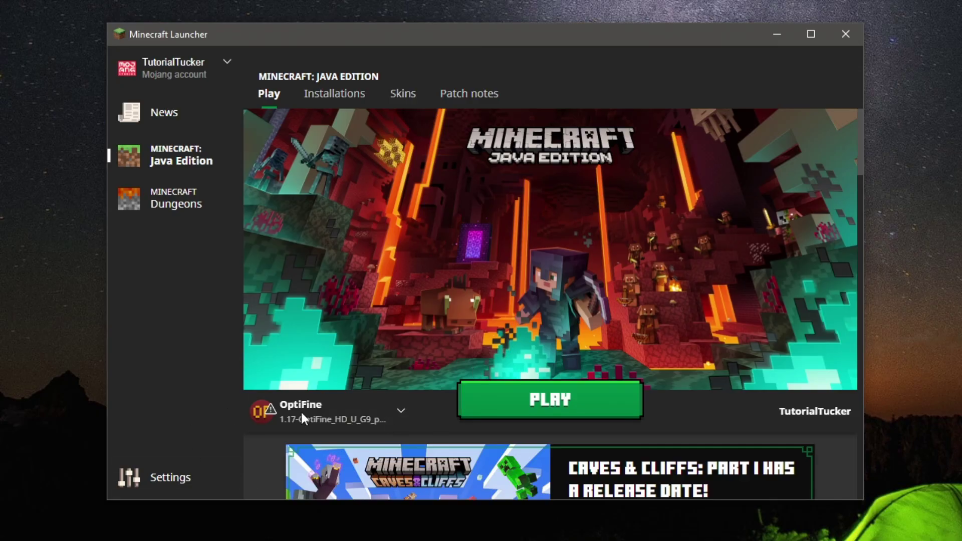
pyautogui.click(396, 408)
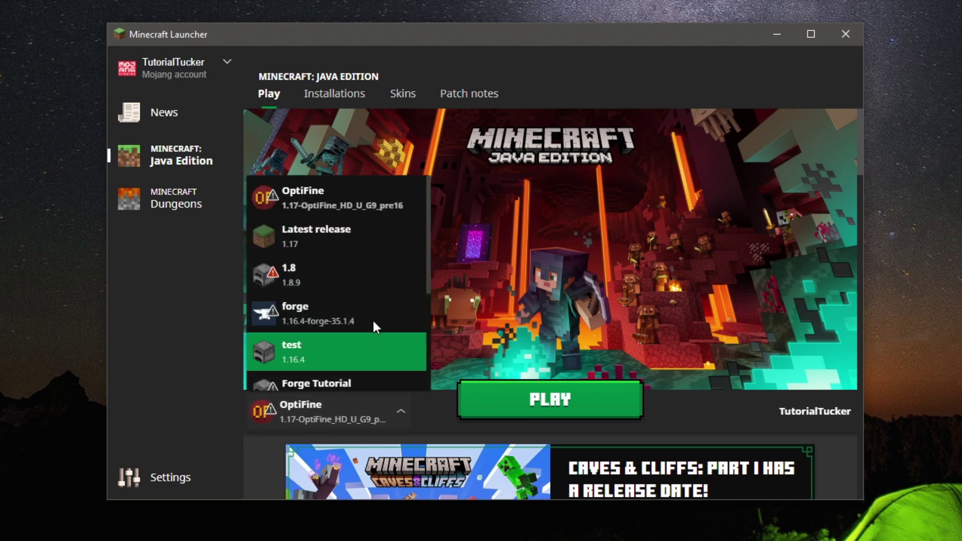
pyautogui.click(321, 206)
pyautogui.click(526, 409)
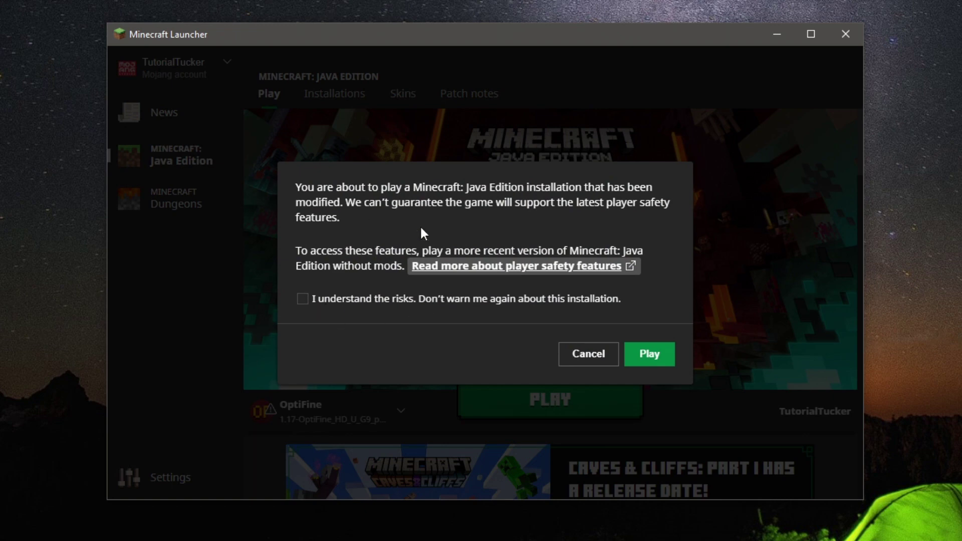
pyautogui.click(351, 299)
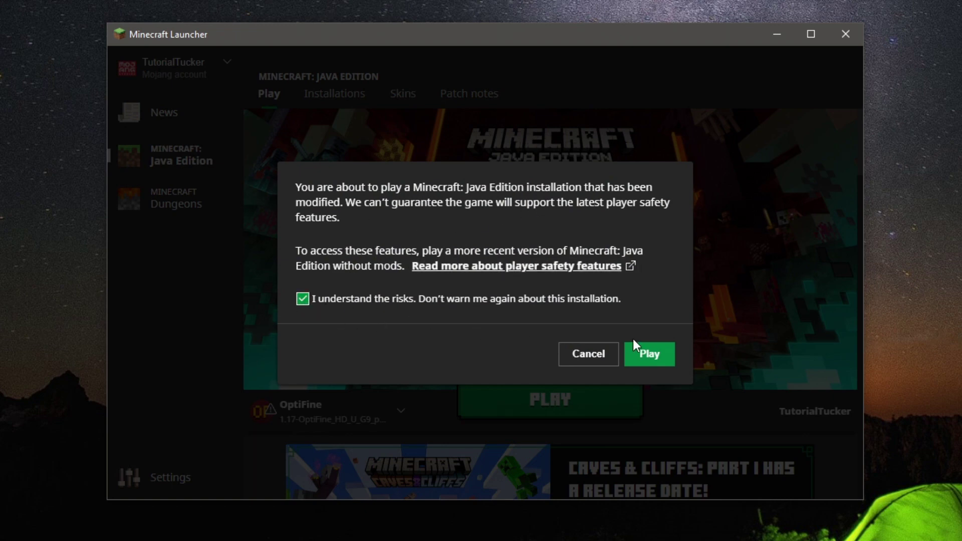
pyautogui.click(639, 353)
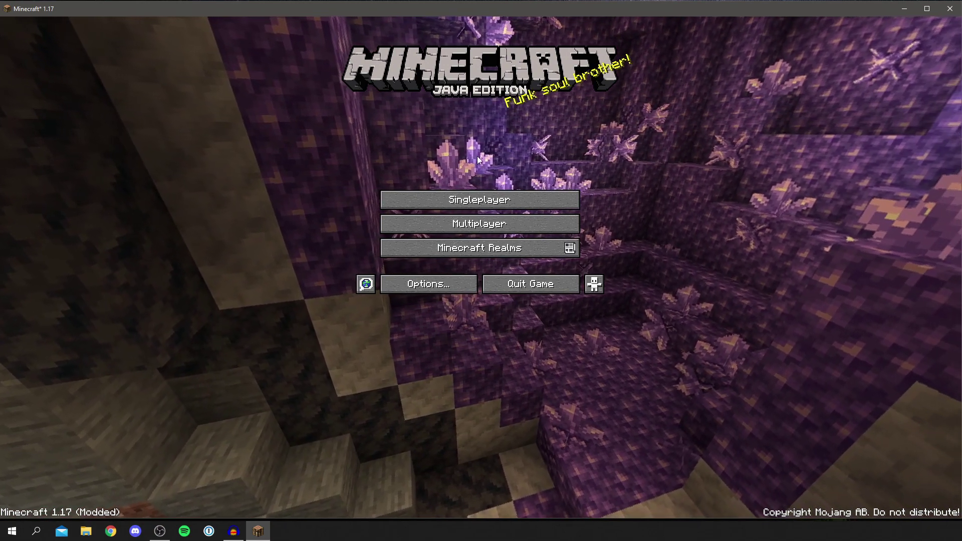
# - Create a new singleplayer world with the default settings
pyautogui.click(474, 199)
pyautogui.click(582, 481)
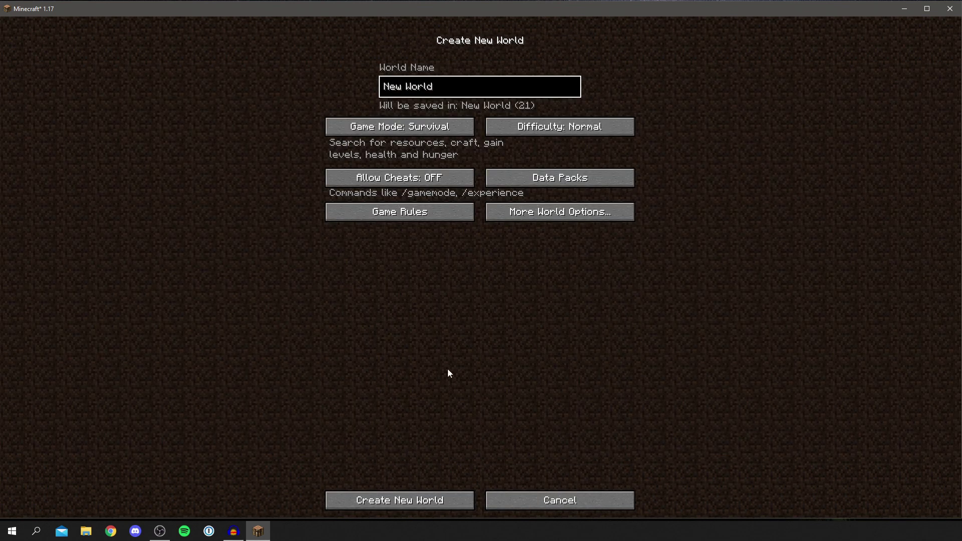
pyautogui.click(407, 504)
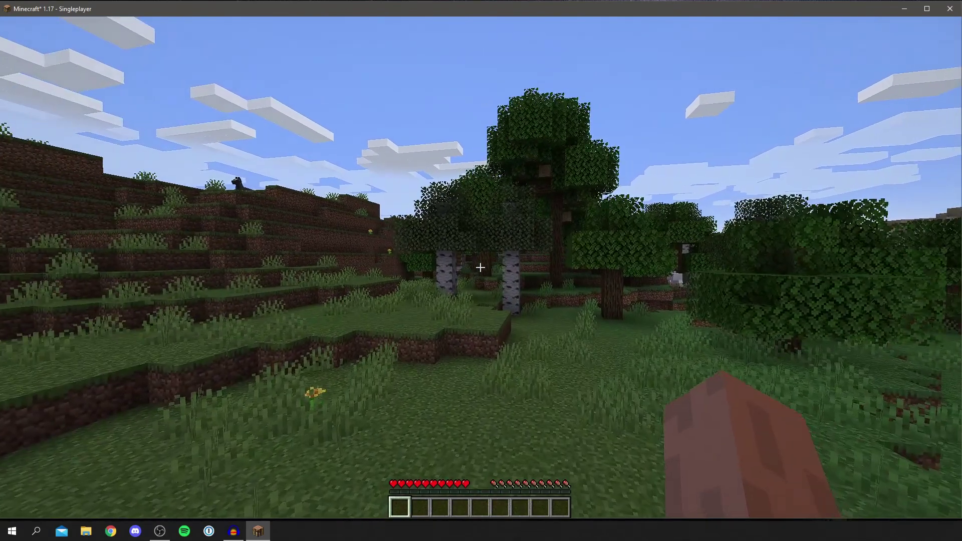
# - Check OptiFine's Video Settings from the pause menu, then resume playing in third-person view
pyautogui.press('Escape')
pyautogui.click(424, 231)
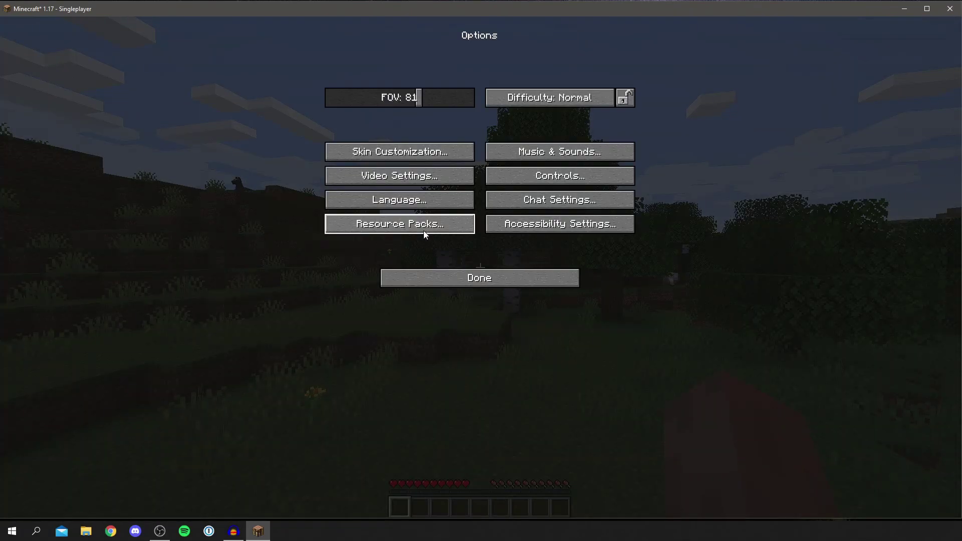
pyautogui.click(414, 183)
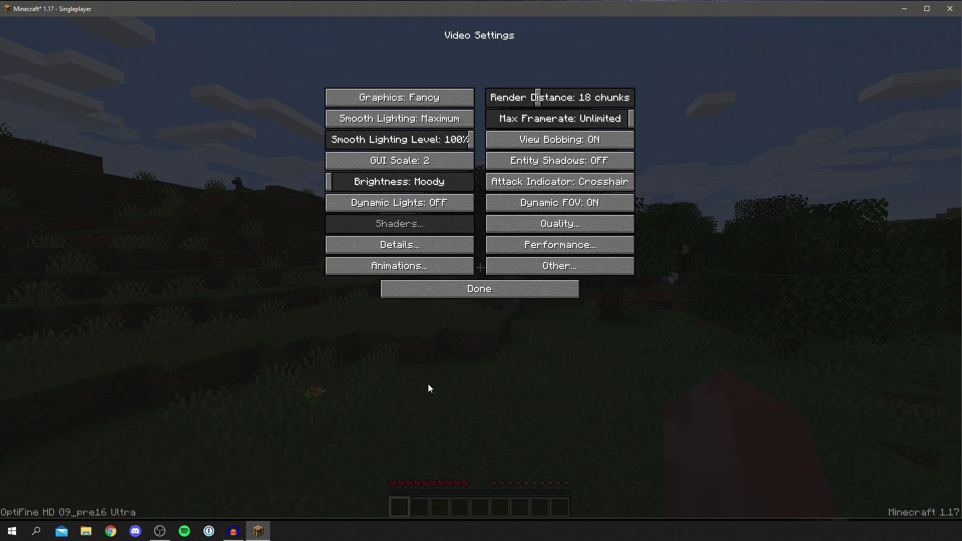
pyautogui.press('Escape')
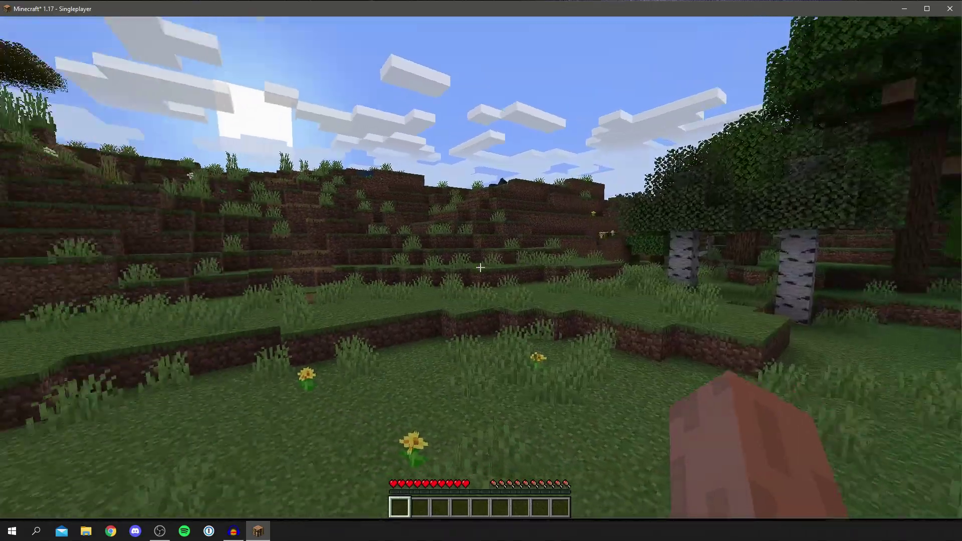
pyautogui.press('F5')
pyautogui.press('F5')
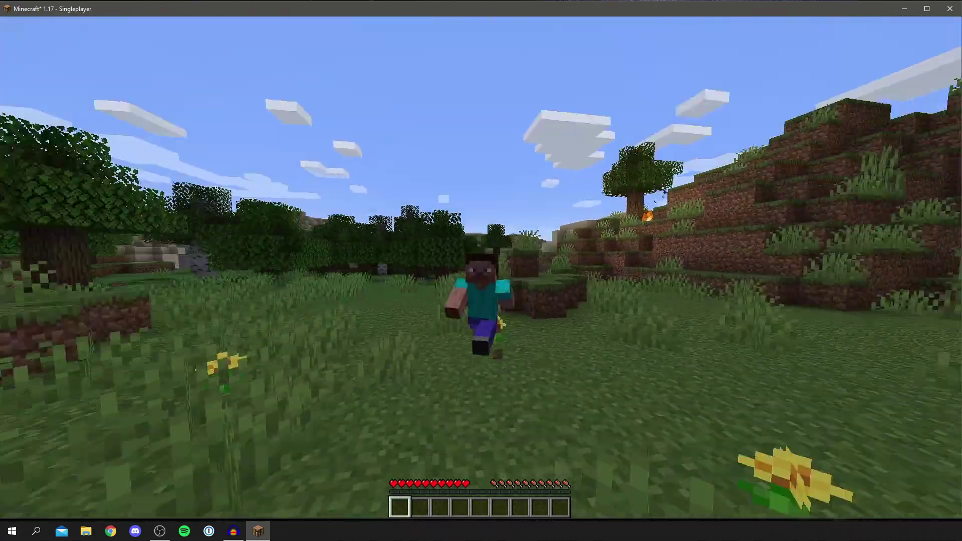